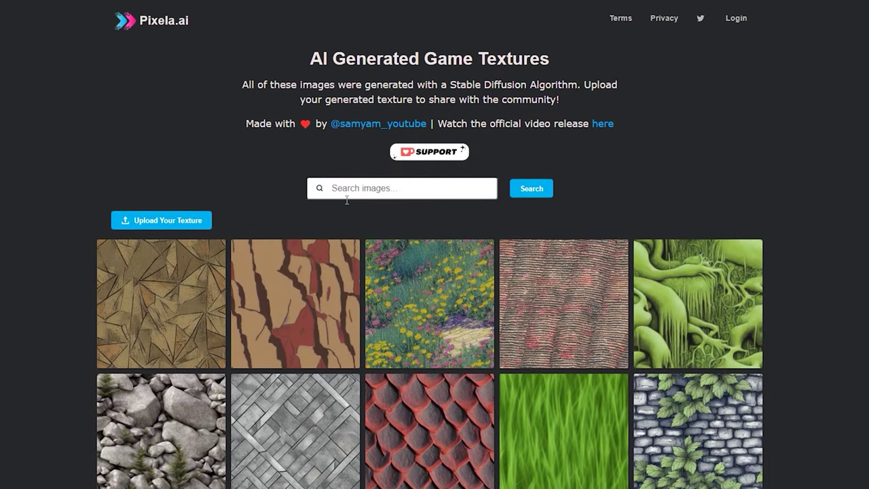
- Search the Pixela.ai texture gallery for 'dark stone' and scroll through the results
{"action": "left_click", "coordinate": [346, 198]}
{"action": "type", "text": "dark stone"}
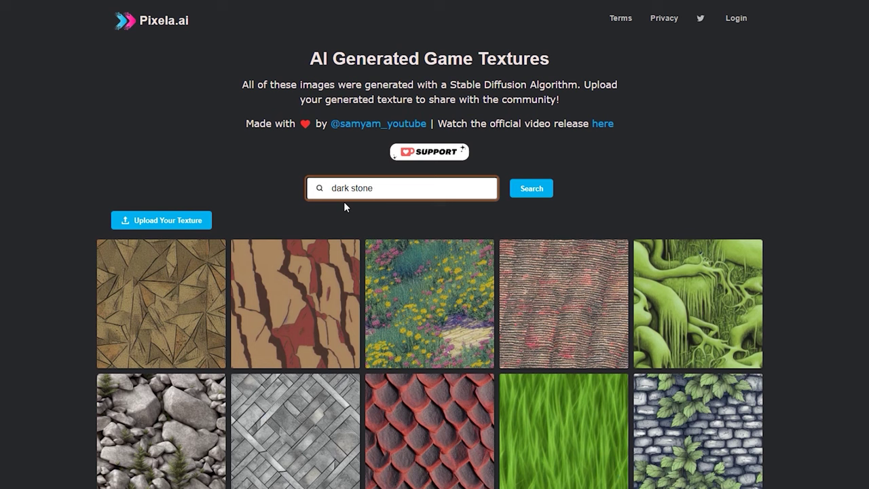
{"action": "left_click", "coordinate": [525, 193]}
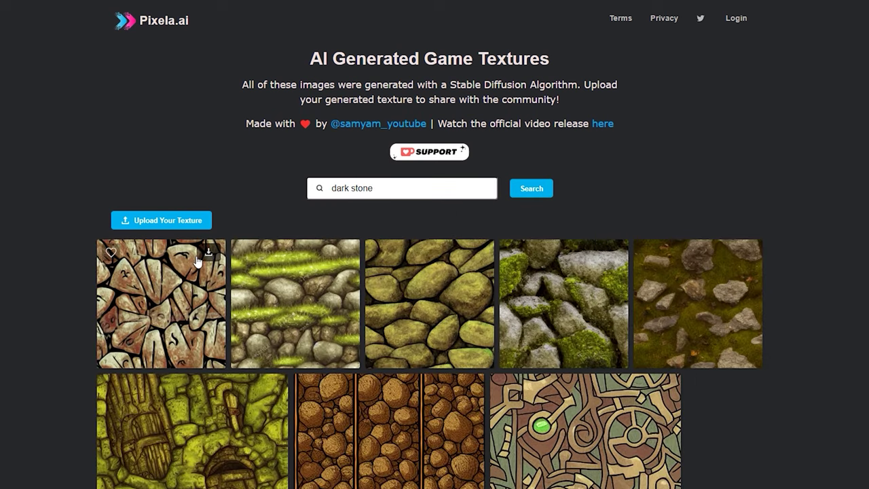
{"action": "scroll", "coordinate": [196, 261], "scroll_direction": "down", "scroll_amount": 2}
{"action": "scroll", "coordinate": [629, 248], "scroll_direction": "down", "scroll_amount": 5}
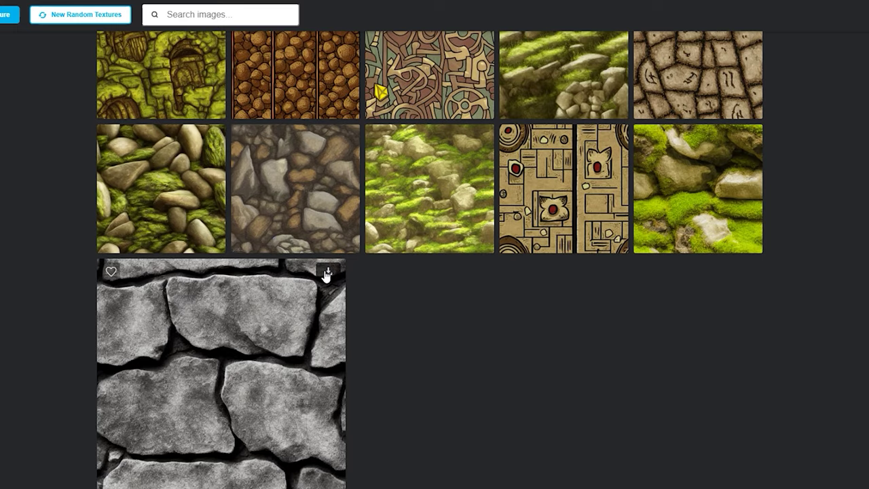
{"action": "scroll", "coordinate": [272, 244], "scroll_direction": "up", "scroll_amount": 3}
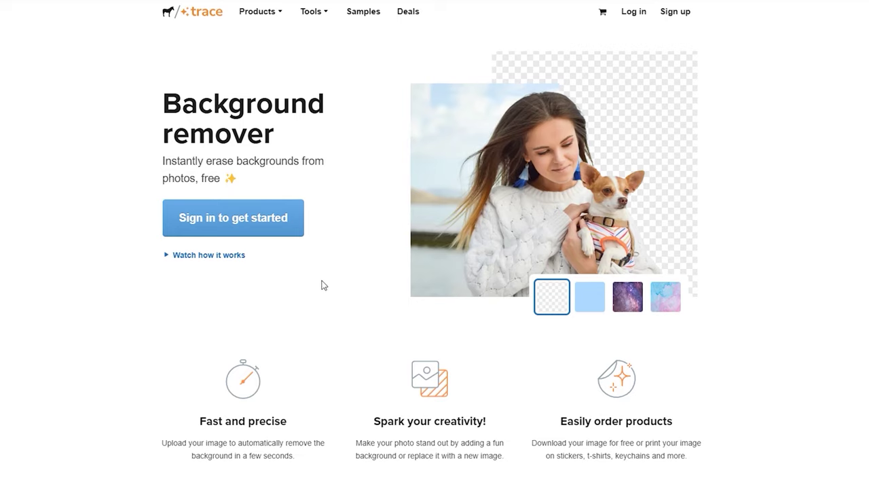
- Scroll down the Trace page to see its features, then back up to the demo image
{"action": "scroll", "coordinate": [324, 285], "scroll_direction": "down", "scroll_amount": 3}
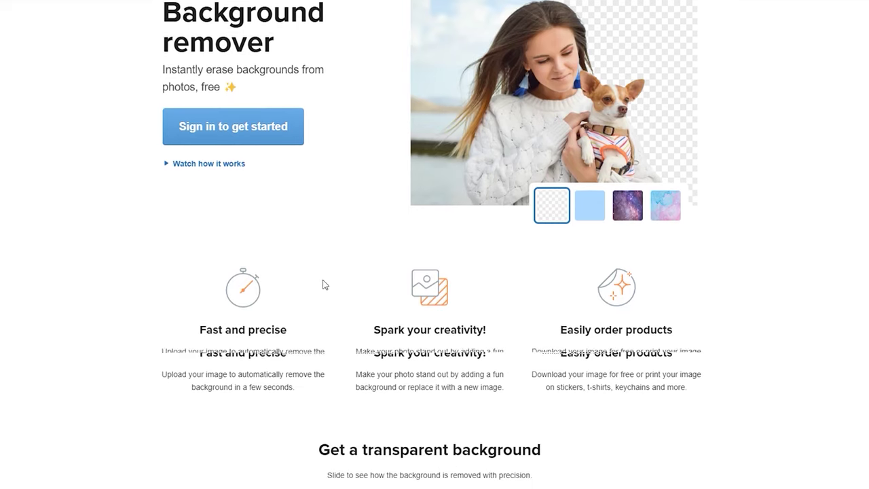
{"action": "scroll", "coordinate": [323, 292], "scroll_direction": "down", "scroll_amount": 7}
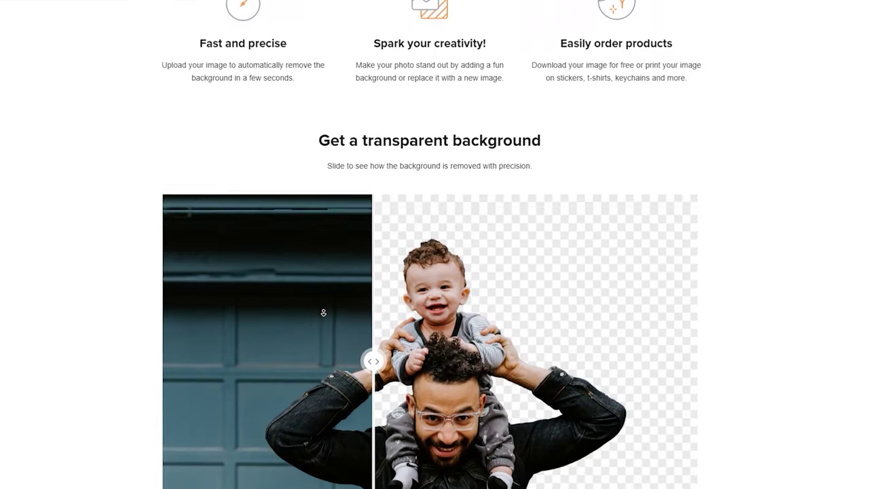
{"action": "scroll", "coordinate": [328, 299], "scroll_direction": "down", "scroll_amount": 4}
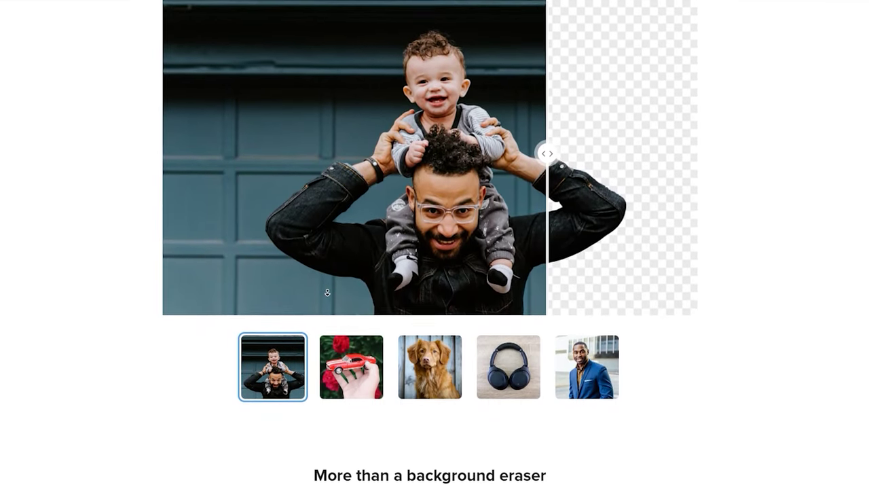
{"action": "scroll", "coordinate": [326, 310], "scroll_direction": "down", "scroll_amount": 8}
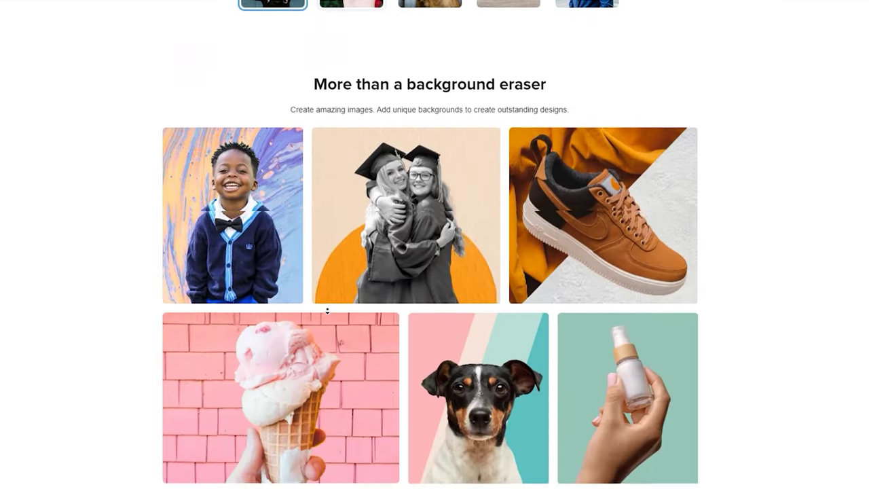
{"action": "scroll", "coordinate": [330, 307], "scroll_direction": "down", "scroll_amount": 2}
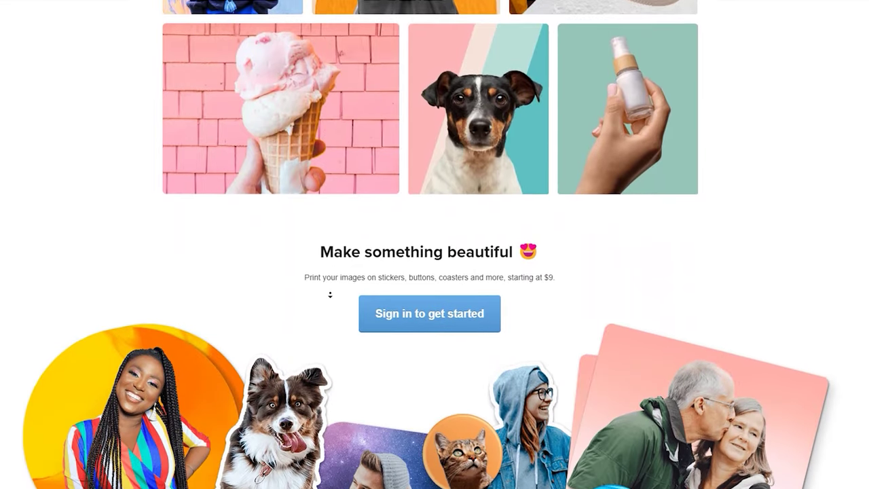
{"action": "scroll", "coordinate": [457, 246], "scroll_direction": "up", "scroll_amount": 17}
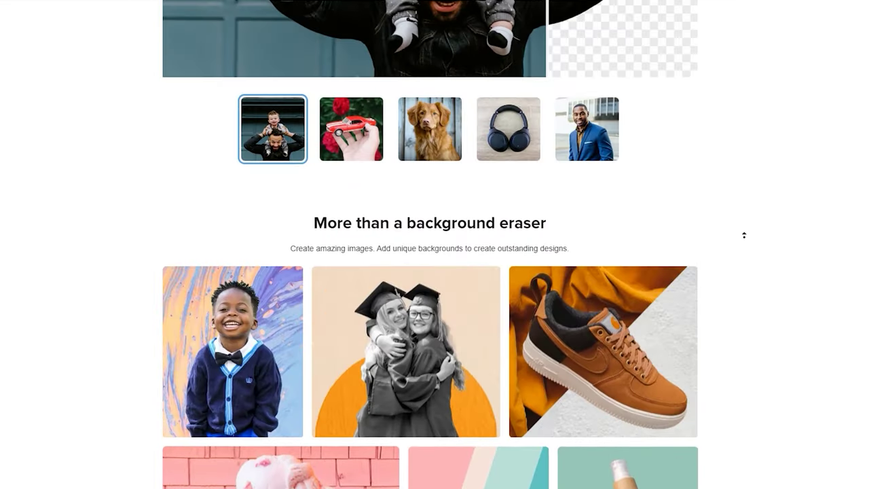
{"action": "scroll", "coordinate": [749, 245], "scroll_direction": "up", "scroll_amount": 6}
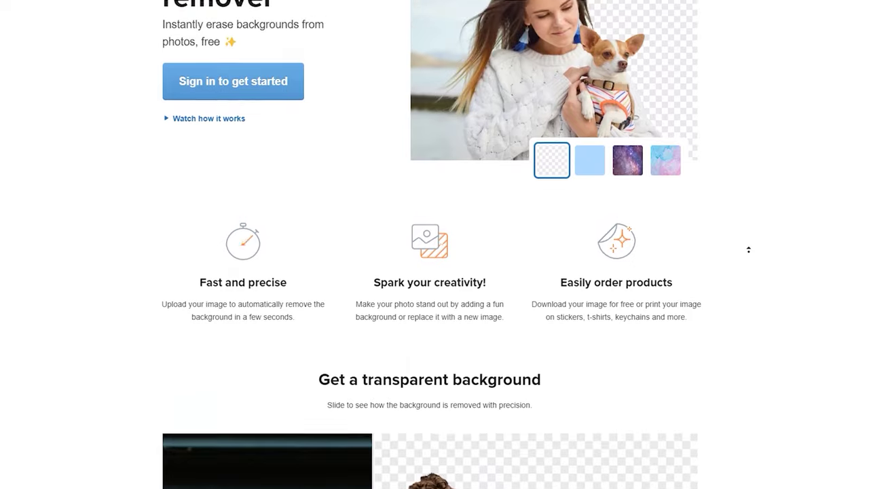
- Preview light blue, galaxy and marble demo backgrounds, reset to transparent, then request sign-in
{"action": "left_click", "coordinate": [590, 302]}
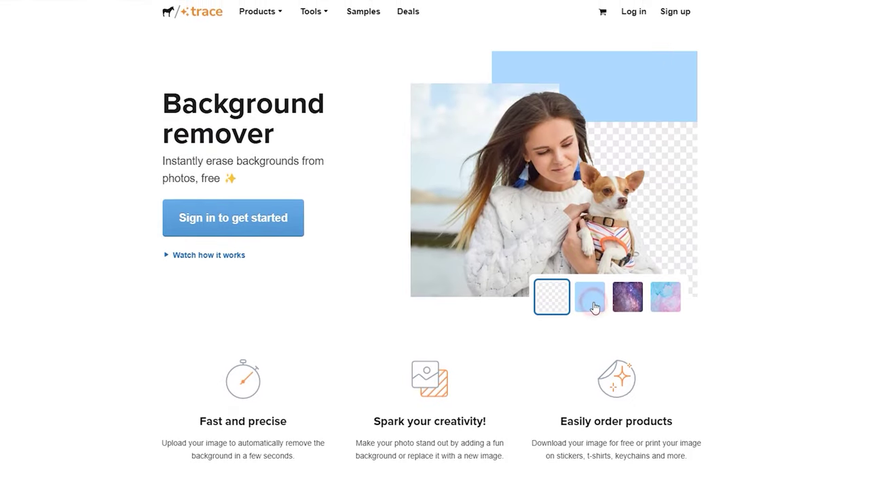
{"action": "left_click", "coordinate": [628, 301]}
{"action": "left_click", "coordinate": [663, 301]}
{"action": "left_click", "coordinate": [552, 297]}
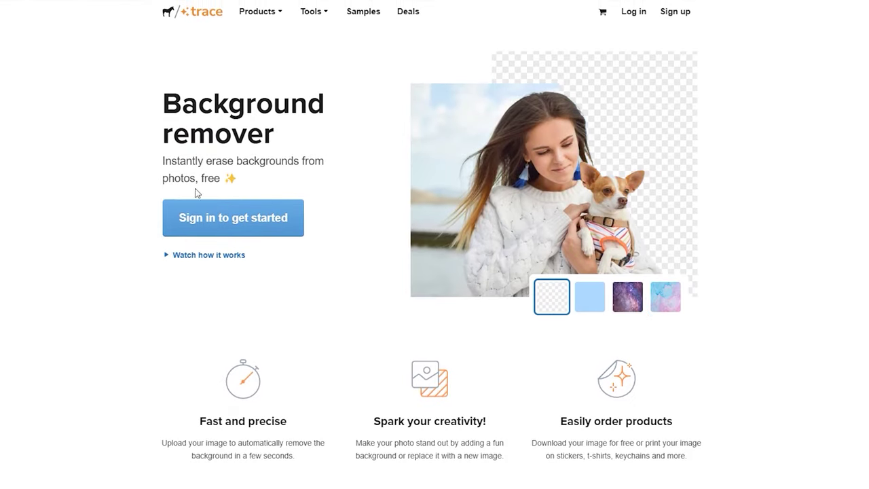
{"action": "left_click", "coordinate": [194, 220]}
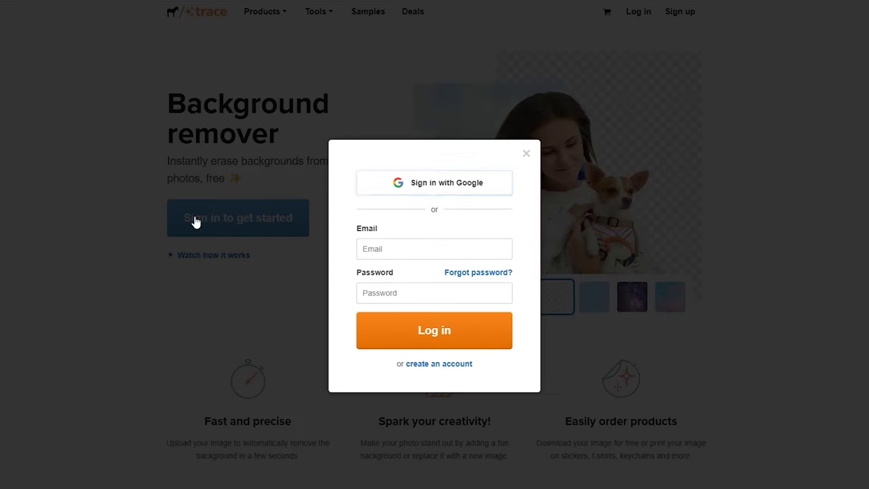
- Sign in with Google and upload the portrait P7230060.JPG for background removal
{"action": "left_click", "coordinate": [419, 184]}
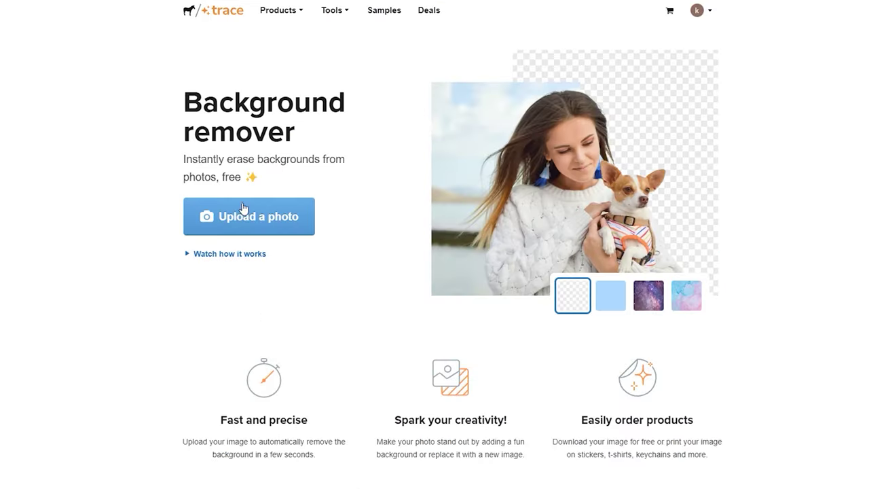
{"action": "left_click", "coordinate": [243, 207]}
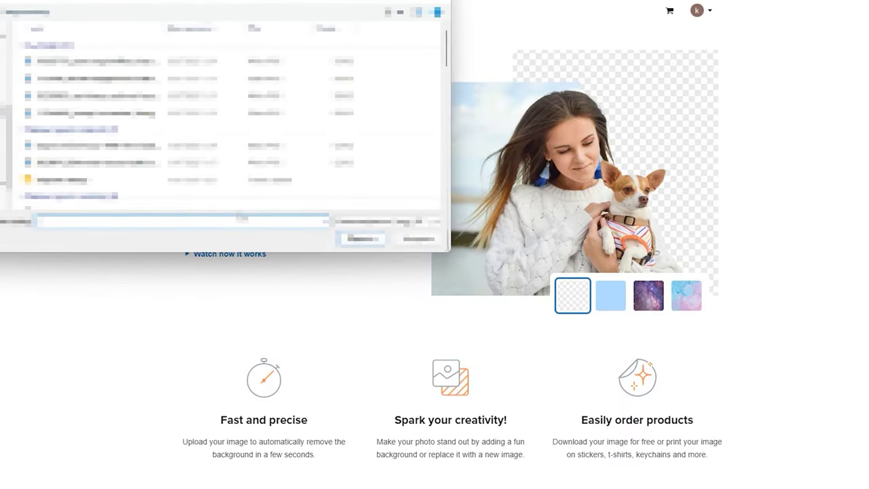
{"action": "scroll", "coordinate": [184, 150], "scroll_direction": "down", "scroll_amount": 2}
{"action": "scroll", "coordinate": [184, 152], "scroll_direction": "down", "scroll_amount": 3}
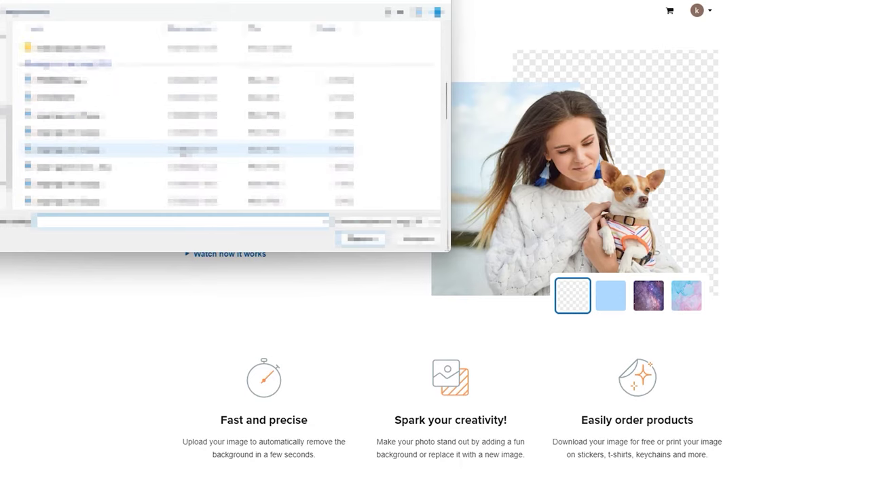
{"action": "scroll", "coordinate": [182, 136], "scroll_direction": "up", "scroll_amount": 3}
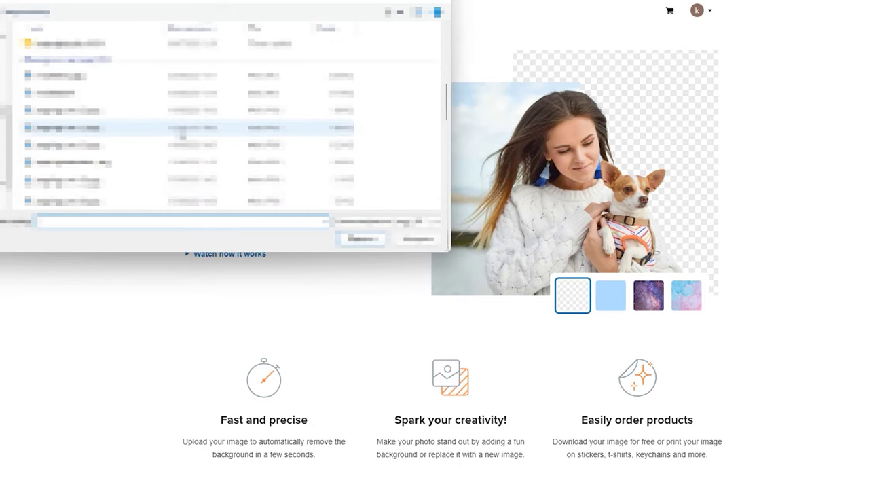
{"action": "left_click", "coordinate": [181, 93]}
{"action": "double_click", "coordinate": [181, 94]}
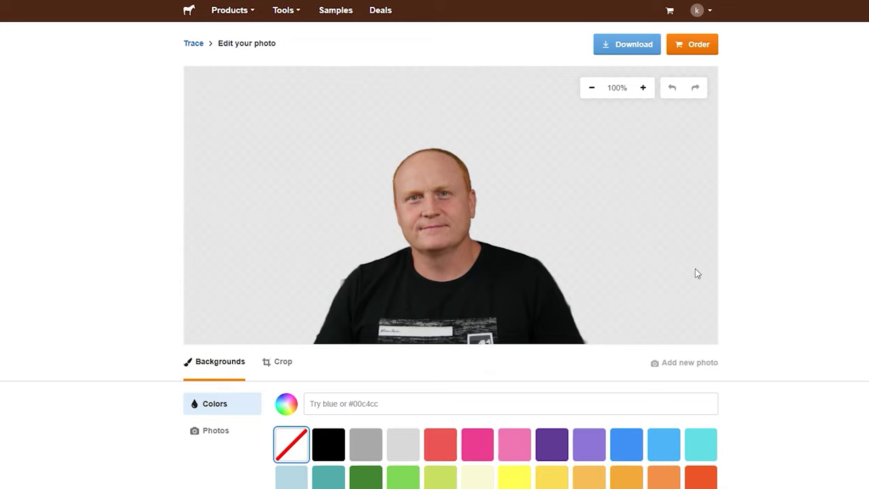
- Download the man's portrait with its background removed from Trace
{"action": "left_click", "coordinate": [612, 44]}
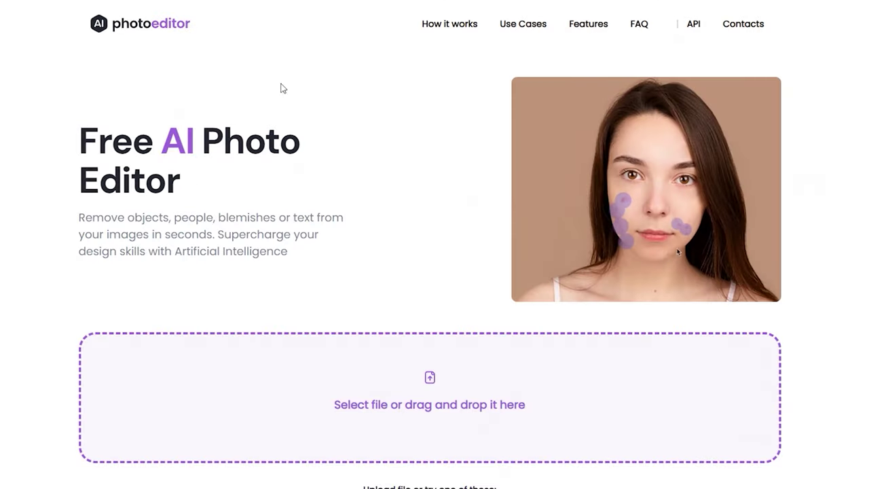
- Scroll through photoeditor.ai's How to edit photo and Uses cases sections, then back to the top
{"action": "scroll", "coordinate": [282, 88], "scroll_direction": "down", "scroll_amount": 5}
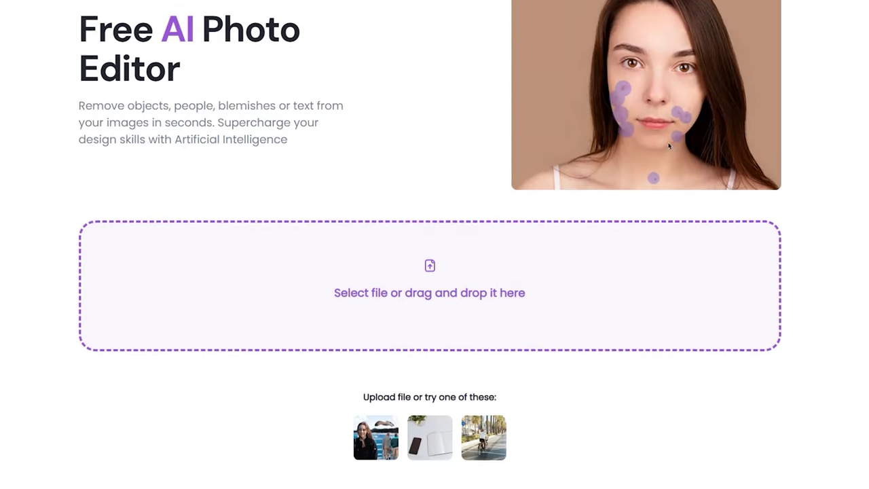
{"action": "scroll", "coordinate": [435, 245], "scroll_direction": "down", "scroll_amount": 3}
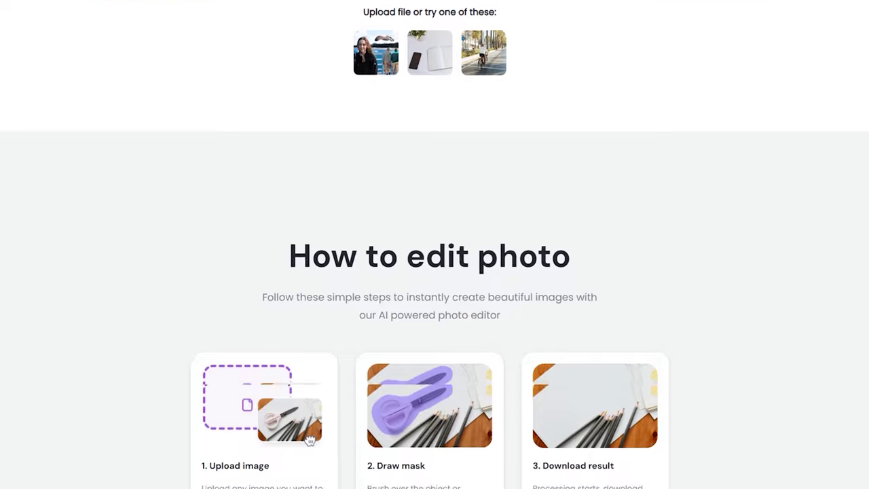
{"action": "scroll", "coordinate": [434, 244], "scroll_direction": "down", "scroll_amount": 4}
{"action": "scroll", "coordinate": [434, 244], "scroll_direction": "down", "scroll_amount": 10}
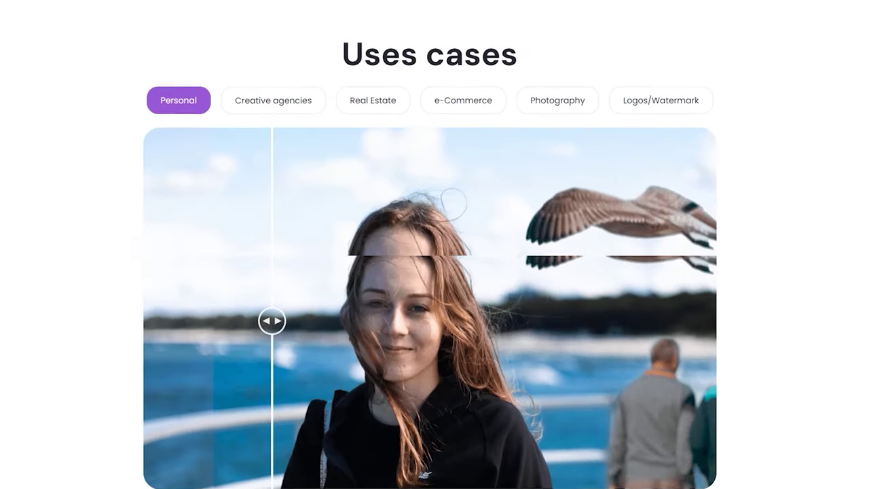
{"action": "scroll", "coordinate": [524, 199], "scroll_direction": "up", "scroll_amount": 7}
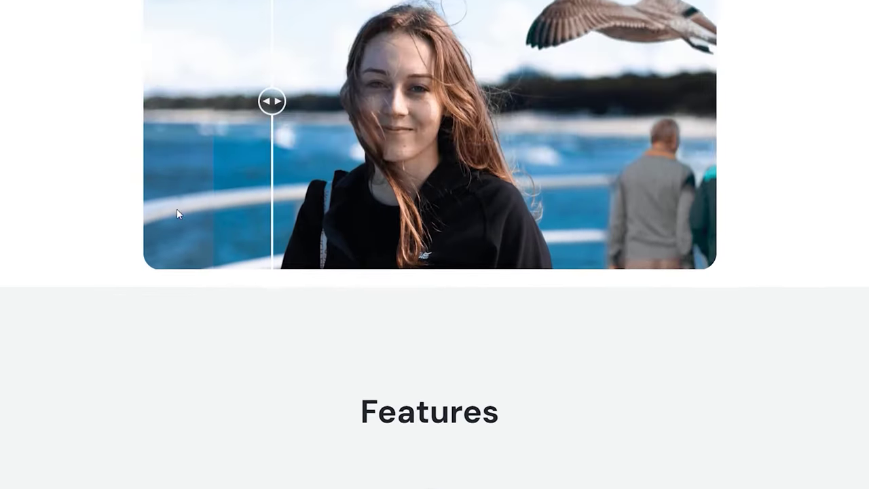
{"action": "scroll", "coordinate": [762, 197], "scroll_direction": "up", "scroll_amount": 7}
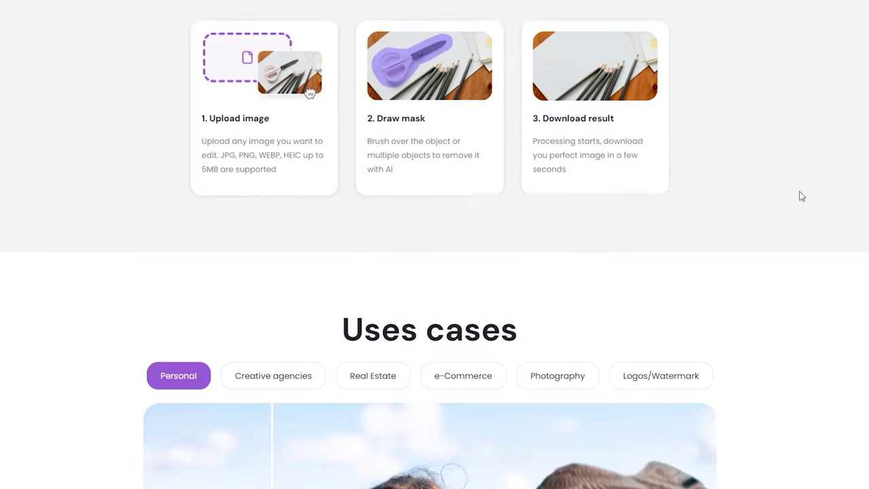
{"action": "scroll", "coordinate": [826, 189], "scroll_direction": "up", "scroll_amount": 6}
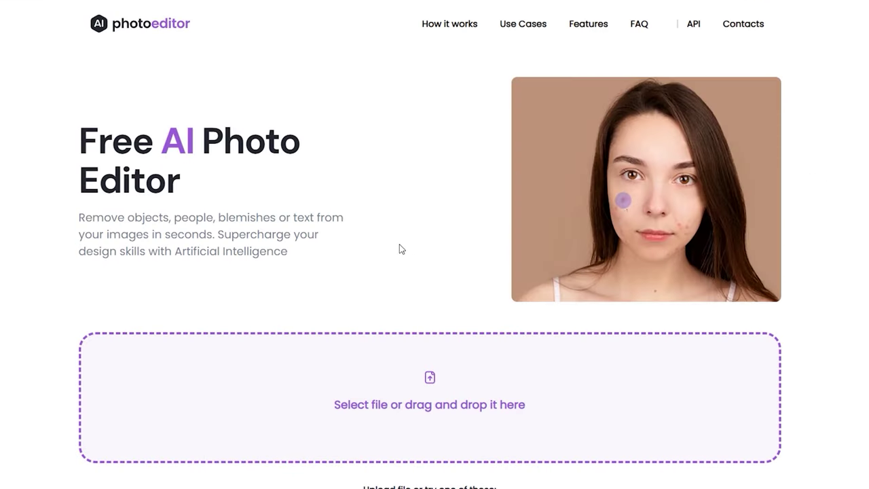
- Upload the man's portrait photo into AI Photo Editor
{"action": "left_click", "coordinate": [404, 373]}
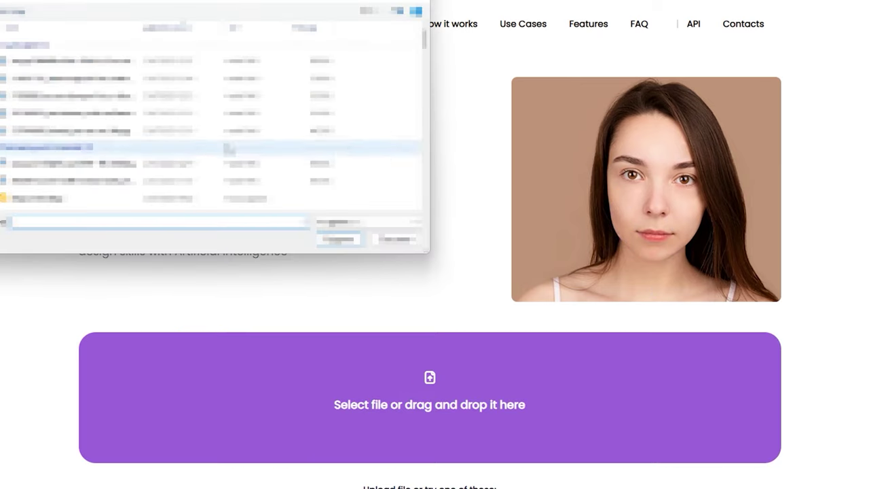
{"action": "scroll", "coordinate": [170, 149], "scroll_direction": "down", "scroll_amount": 4}
{"action": "scroll", "coordinate": [170, 150], "scroll_direction": "down", "scroll_amount": 5}
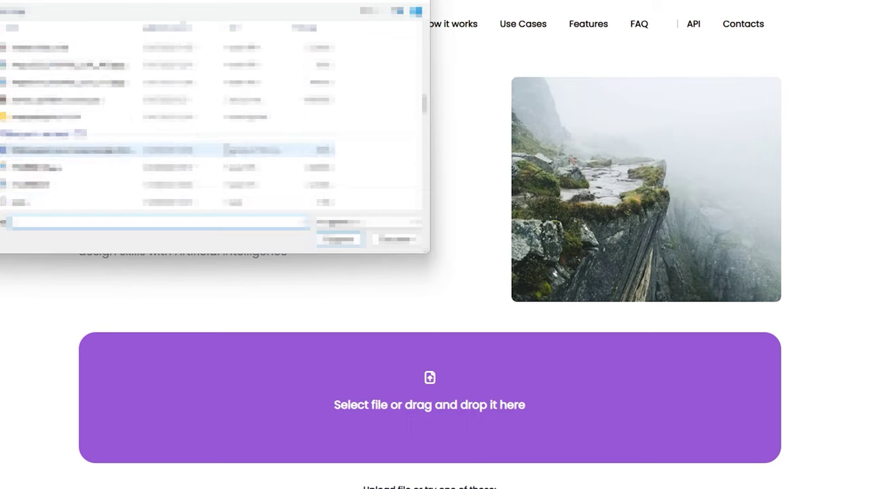
{"action": "double_click", "coordinate": [207, 81]}
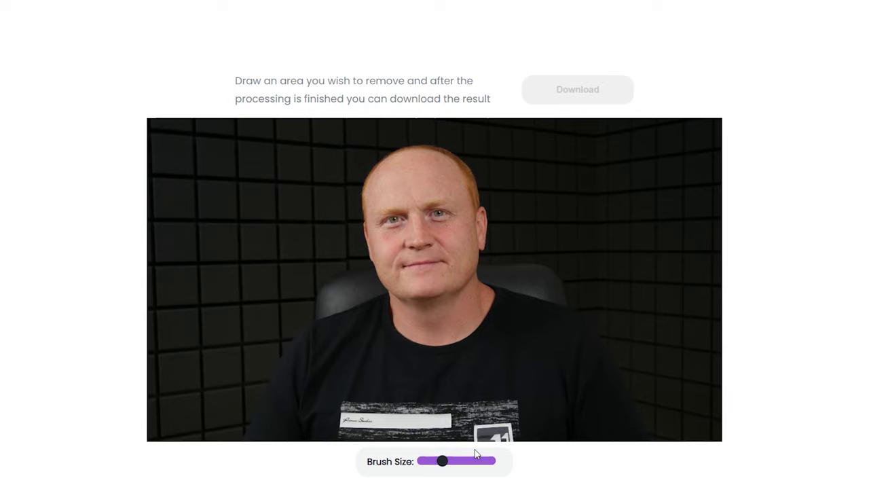
- Enlarge the brush slightly and paint over the purple T-shirt print to erase it
{"action": "mouse_move", "coordinate": [445, 467]}
{"action": "left_mouse_down"}
{"action": "mouse_move", "coordinate": [461, 466]}
{"action": "mouse_move", "coordinate": [439, 468]}
{"action": "mouse_move", "coordinate": [448, 467]}
{"action": "left_mouse_up"}
{"action": "mouse_move", "coordinate": [409, 401]}
{"action": "left_mouse_down"}
{"action": "mouse_move", "coordinate": [492, 401]}
{"action": "mouse_move", "coordinate": [523, 446]}
{"action": "mouse_move", "coordinate": [344, 443]}
{"action": "left_mouse_up"}
{"action": "mouse_move", "coordinate": [346, 405]}
{"action": "left_mouse_down"}
{"action": "mouse_move", "coordinate": [484, 413]}
{"action": "mouse_move", "coordinate": [485, 420]}
{"action": "mouse_move", "coordinate": [358, 421]}
{"action": "left_mouse_up"}
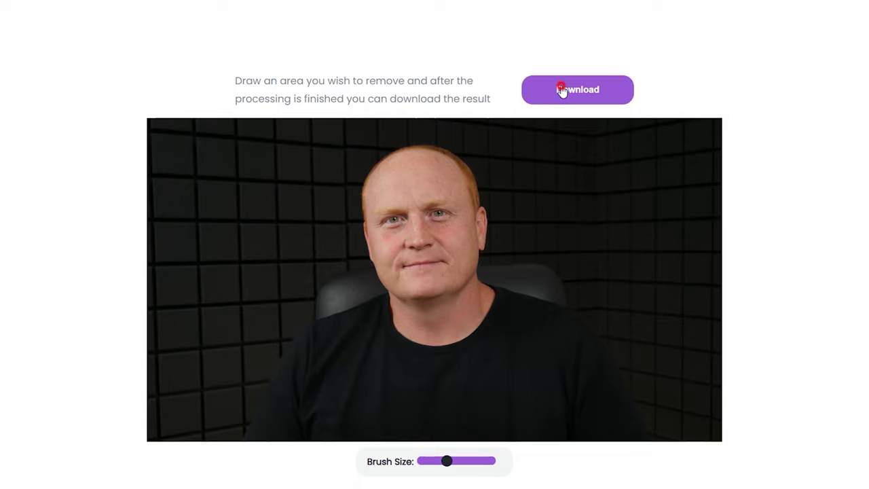
{"action": "scroll", "coordinate": [562, 92], "scroll_direction": "down", "scroll_amount": 1}
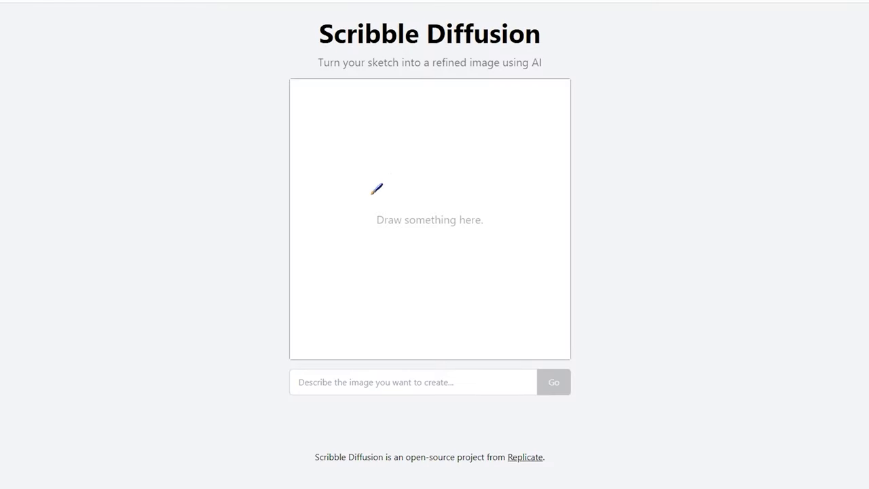
- Sketch a 3D monitor, a keyboard below it, a two-sided stand and a corded mouse
{"action": "mouse_move", "coordinate": [364, 148]}
{"action": "left_mouse_down"}
{"action": "mouse_move", "coordinate": [367, 203]}
{"action": "mouse_move", "coordinate": [411, 230]}
{"action": "mouse_move", "coordinate": [475, 231]}
{"action": "mouse_move", "coordinate": [473, 136]}
{"action": "mouse_move", "coordinate": [364, 142]}
{"action": "left_mouse_up"}
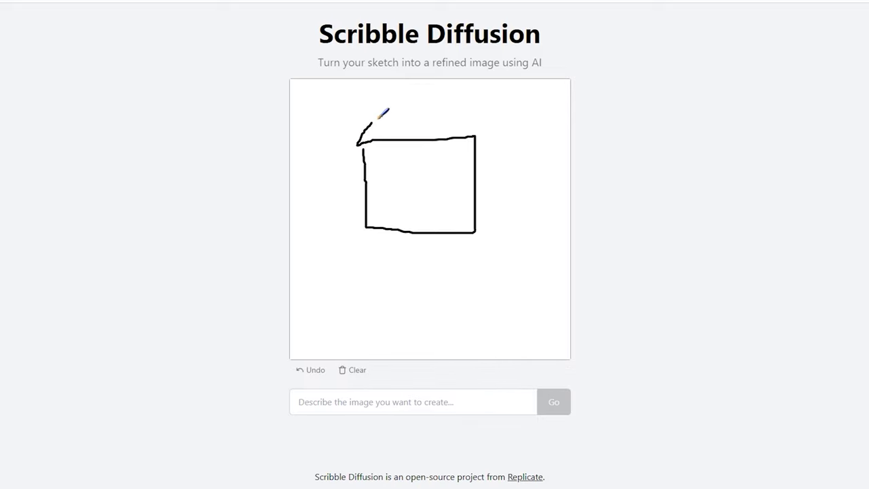
{"action": "mouse_move", "coordinate": [534, 102]}
{"action": "left_mouse_down"}
{"action": "mouse_move", "coordinate": [531, 187]}
{"action": "mouse_move", "coordinate": [517, 222]}
{"action": "left_mouse_up"}
{"action": "left_click_drag", "start_coordinate": [323, 266], "coordinate": [494, 263]}
{"action": "mouse_move", "coordinate": [398, 303]}
{"action": "left_mouse_down"}
{"action": "mouse_move", "coordinate": [311, 301]}
{"action": "mouse_move", "coordinate": [325, 263]}
{"action": "left_mouse_up"}
{"action": "left_click_drag", "start_coordinate": [420, 231], "coordinate": [419, 266]}
{"action": "mouse_move", "coordinate": [457, 231]}
{"action": "left_mouse_down"}
{"action": "mouse_move", "coordinate": [456, 263]}
{"action": "mouse_move", "coordinate": [520, 246]}
{"action": "mouse_move", "coordinate": [519, 296]}
{"action": "mouse_move", "coordinate": [506, 307]}
{"action": "mouse_move", "coordinate": [539, 331]}
{"action": "mouse_move", "coordinate": [536, 294]}
{"action": "mouse_move", "coordinate": [521, 291]}
{"action": "left_mouse_up"}
{"action": "mouse_move", "coordinate": [515, 293]}
{"action": "left_mouse_down"}
{"action": "mouse_move", "coordinate": [515, 316]}
{"action": "mouse_move", "coordinate": [502, 318]}
{"action": "left_mouse_up"}
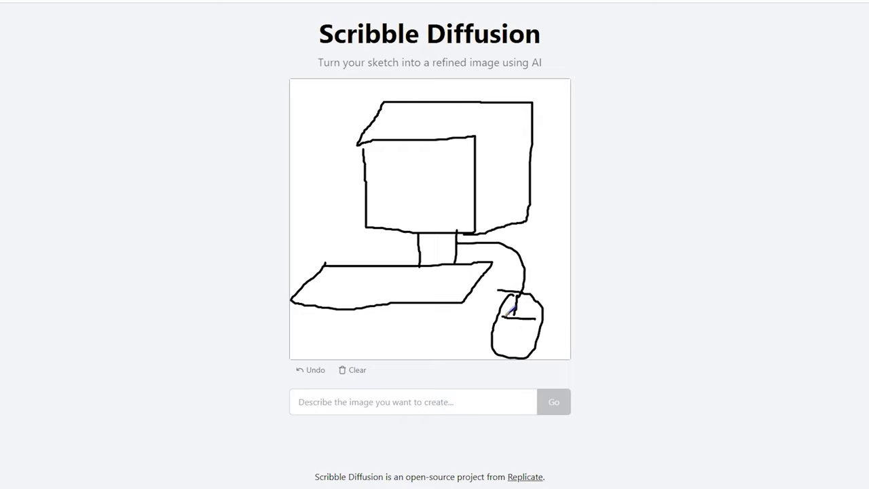
- Enter the prompt 'pc' and generate a realistic image from the sketch
{"action": "left_click", "coordinate": [421, 401]}
{"action": "type", "text": "p"}
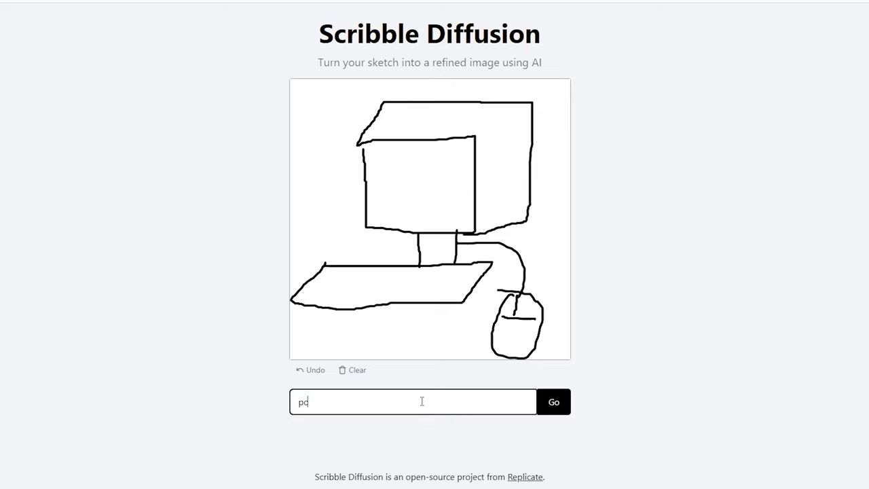
{"action": "type", "text": "c"}
{"action": "key", "text": "Return"}
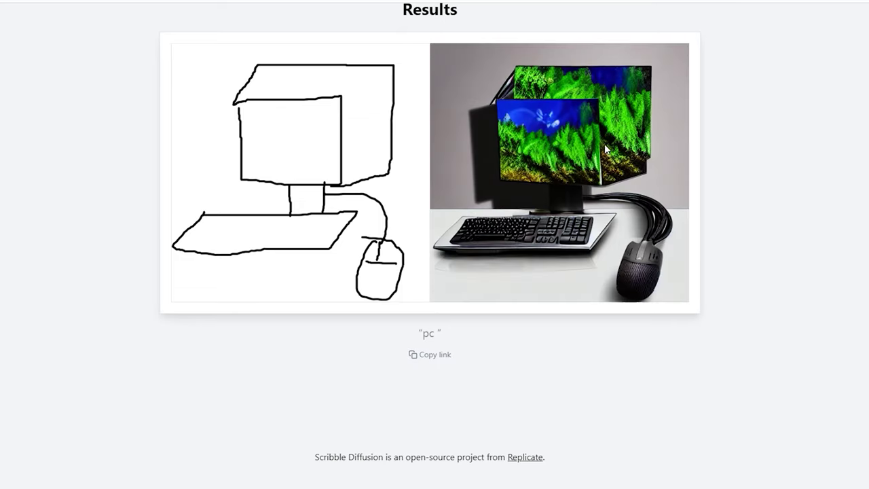
- Scroll through Results to compare the generated PC image with the original sketch
{"action": "scroll", "coordinate": [612, 141], "scroll_direction": "up", "scroll_amount": 5}
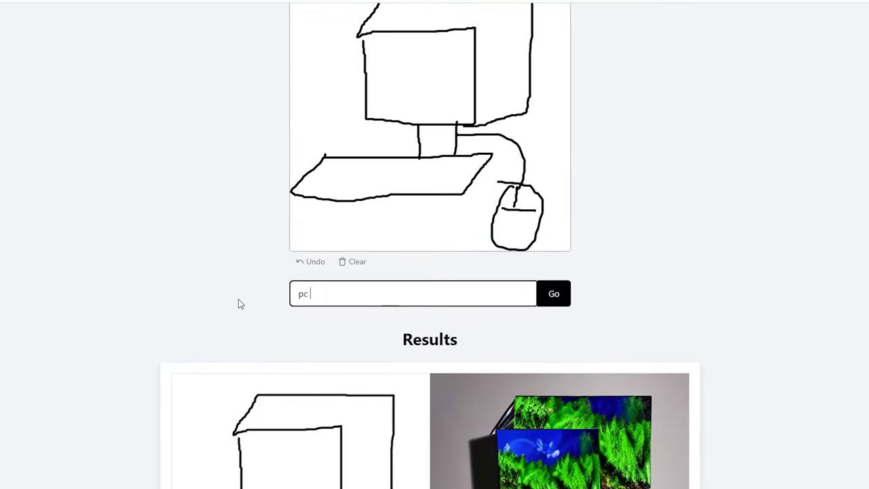
{"action": "scroll", "coordinate": [238, 303], "scroll_direction": "down", "scroll_amount": 4}
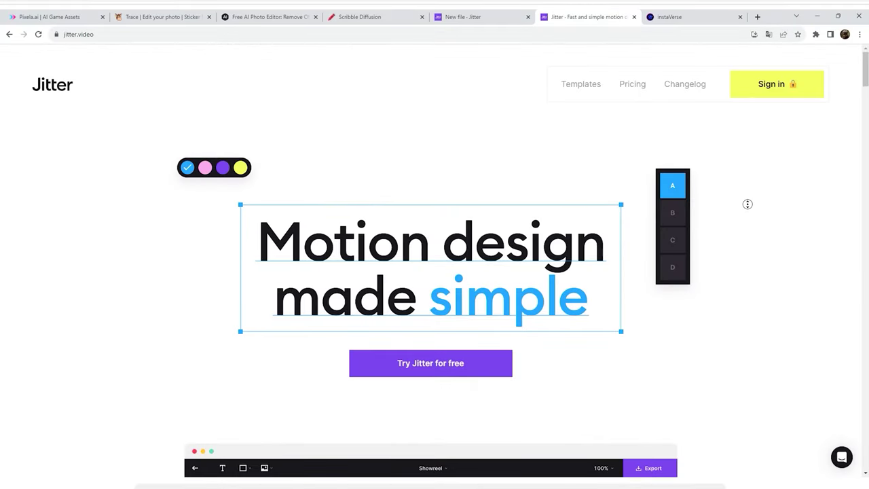
{"action": "scroll", "coordinate": [747, 221], "scroll_direction": "down", "scroll_amount": 3}
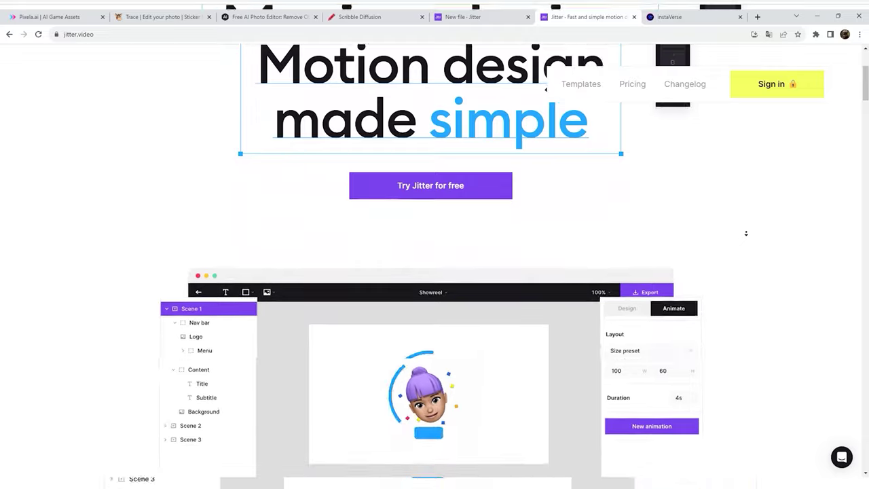
{"action": "scroll", "coordinate": [746, 233], "scroll_direction": "down", "scroll_amount": 5}
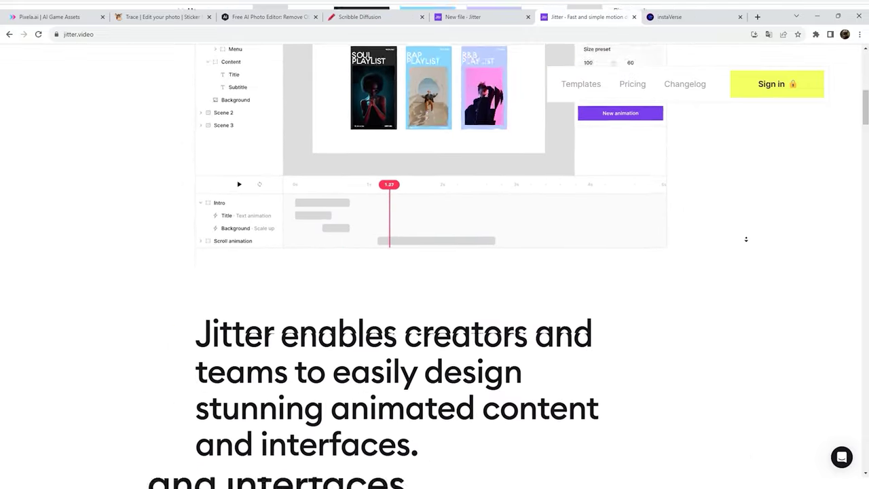
{"action": "scroll", "coordinate": [746, 239], "scroll_direction": "down", "scroll_amount": 6}
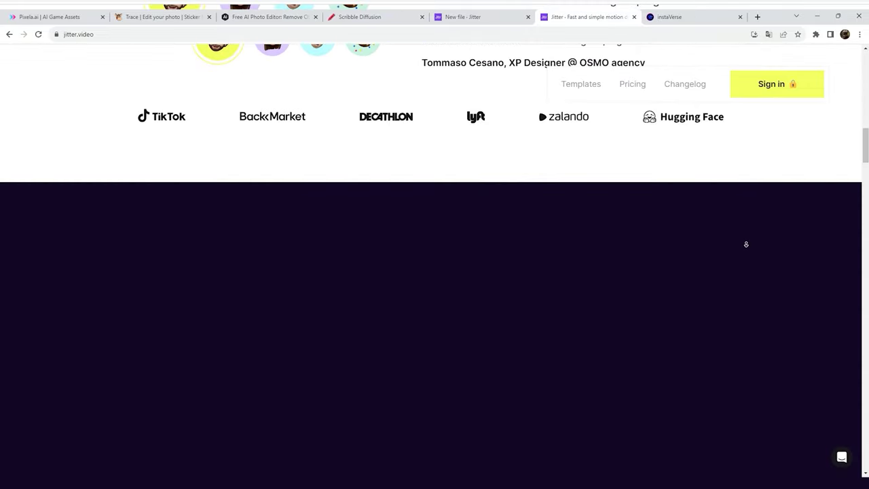
{"action": "scroll", "coordinate": [746, 244], "scroll_direction": "down", "scroll_amount": 5}
{"action": "scroll", "coordinate": [746, 246], "scroll_direction": "down", "scroll_amount": 6}
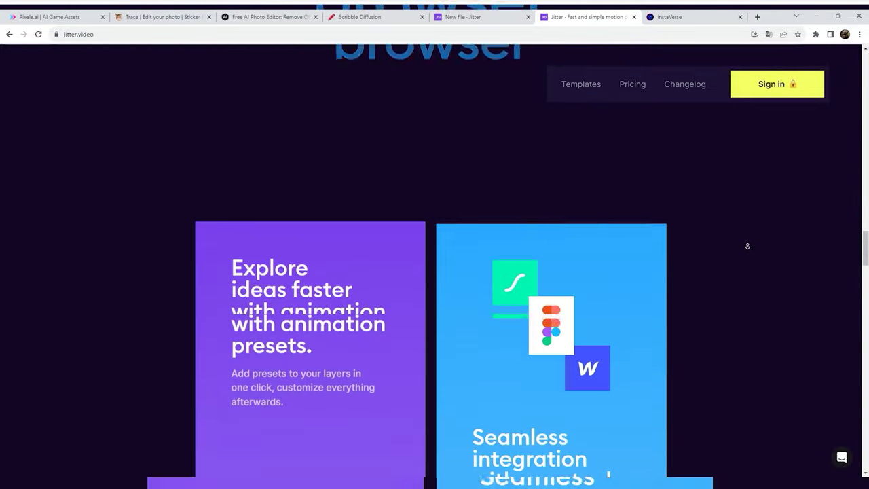
{"action": "scroll", "coordinate": [746, 246], "scroll_direction": "down", "scroll_amount": 6}
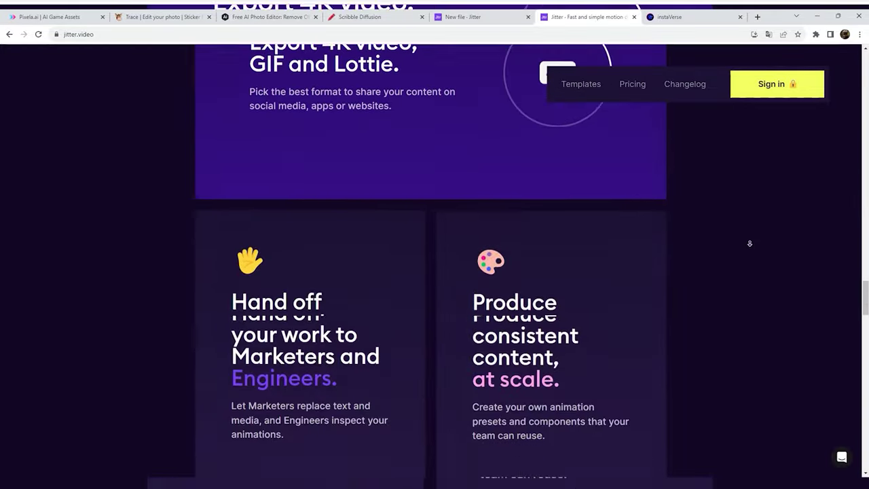
{"action": "scroll", "coordinate": [749, 243], "scroll_direction": "down", "scroll_amount": 6}
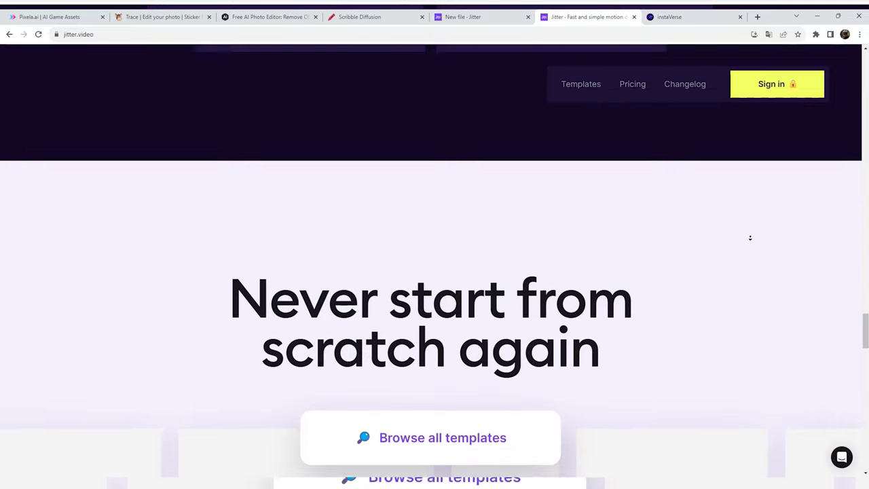
{"action": "scroll", "coordinate": [750, 237], "scroll_direction": "down", "scroll_amount": 4}
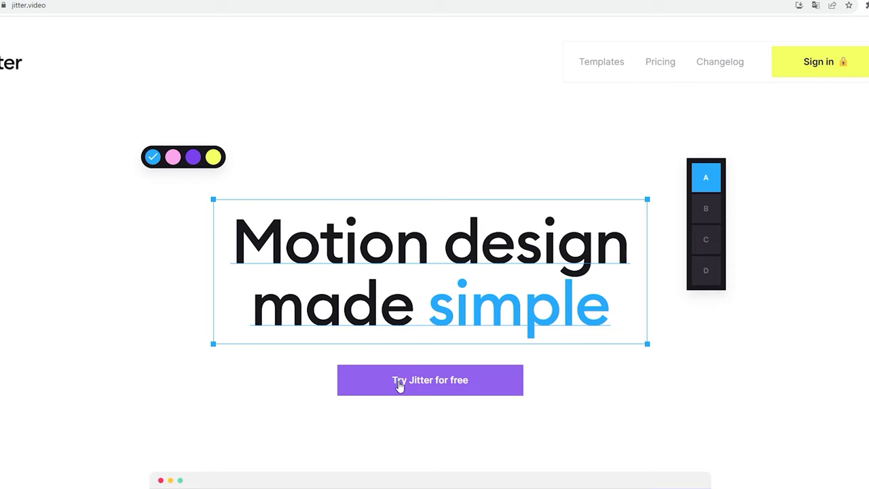
- Start Jitter for free and browse templates like Tweet, Product of the Week and stories
{"action": "left_click", "coordinate": [399, 383]}
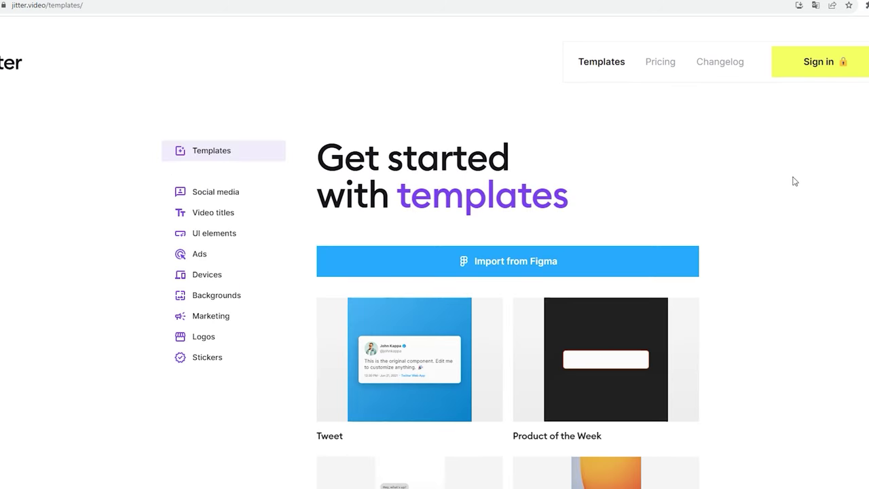
{"action": "scroll", "coordinate": [795, 181], "scroll_direction": "down", "scroll_amount": 2}
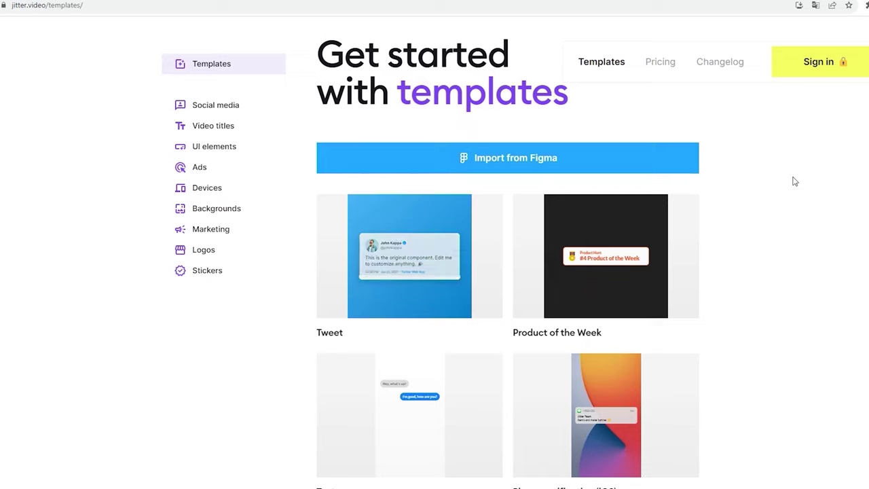
{"action": "scroll", "coordinate": [794, 188], "scroll_direction": "down", "scroll_amount": 3}
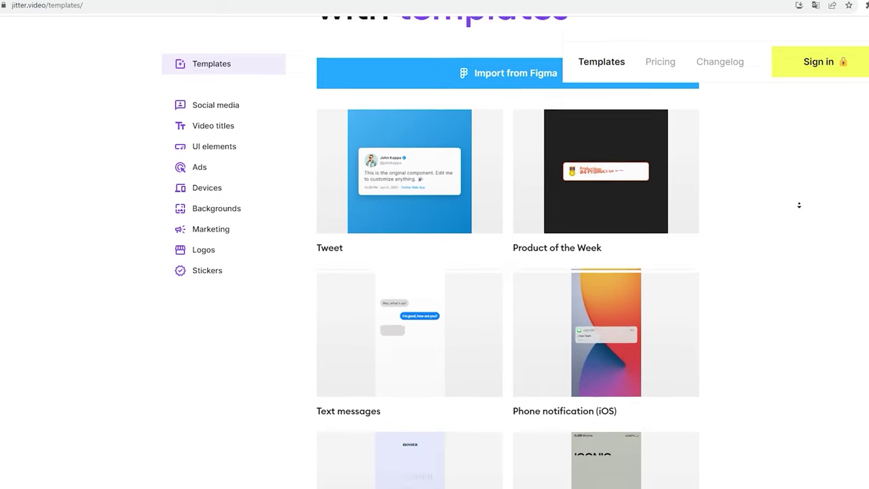
{"action": "scroll", "coordinate": [798, 205], "scroll_direction": "down", "scroll_amount": 4}
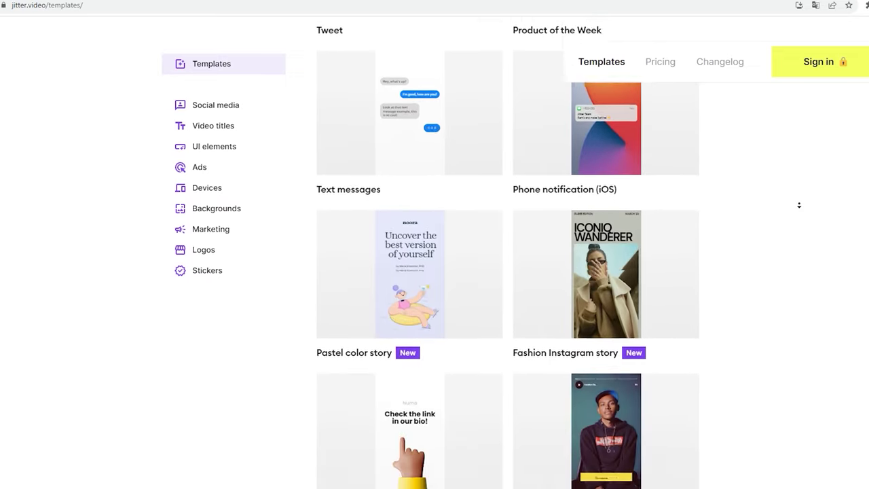
{"action": "scroll", "coordinate": [799, 205], "scroll_direction": "down", "scroll_amount": 4}
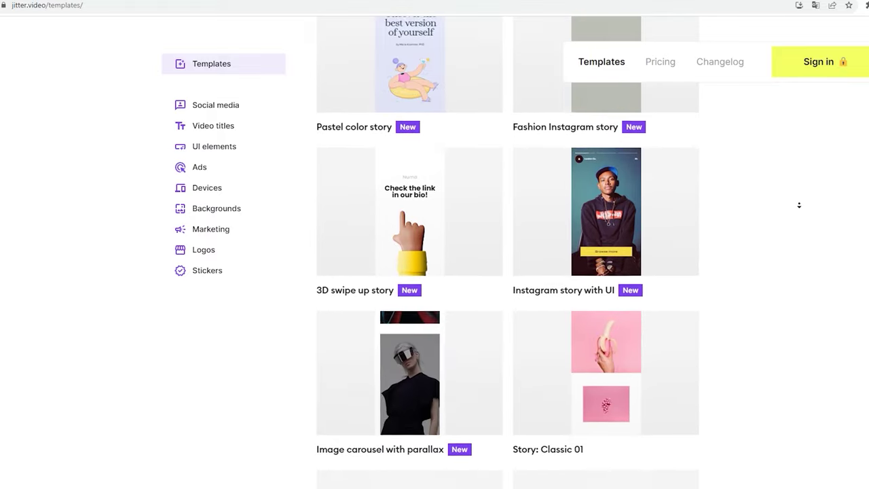
{"action": "scroll", "coordinate": [798, 205], "scroll_direction": "down", "scroll_amount": 5}
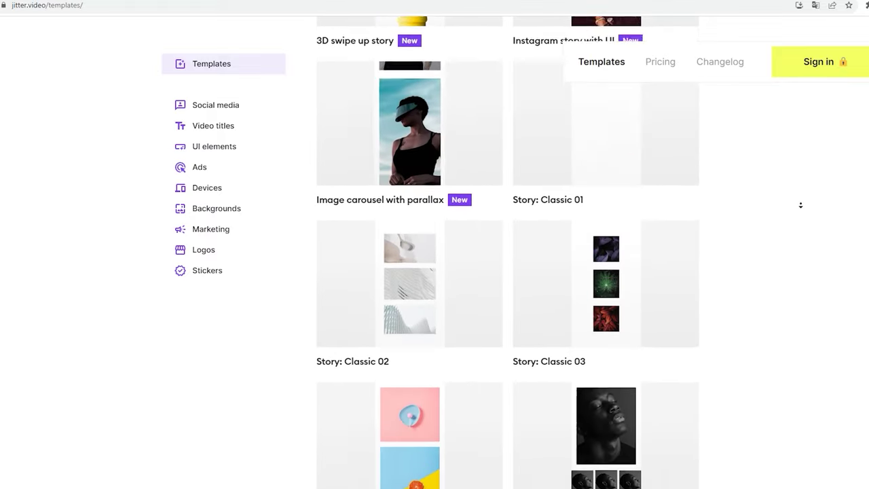
{"action": "scroll", "coordinate": [801, 208], "scroll_direction": "down", "scroll_amount": 9}
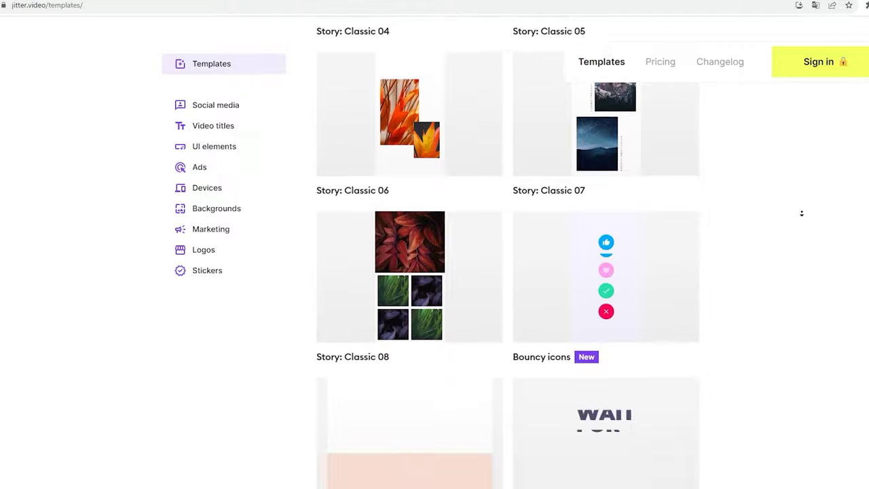
{"action": "scroll", "coordinate": [803, 206], "scroll_direction": "down", "scroll_amount": 5}
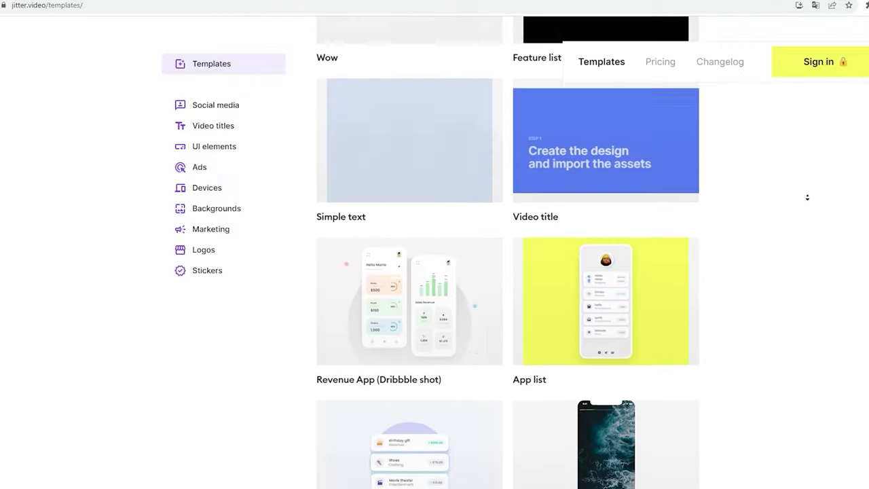
{"action": "scroll", "coordinate": [795, 150], "scroll_direction": "up", "scroll_amount": 3}
{"action": "scroll", "coordinate": [789, 122], "scroll_direction": "up", "scroll_amount": 16}
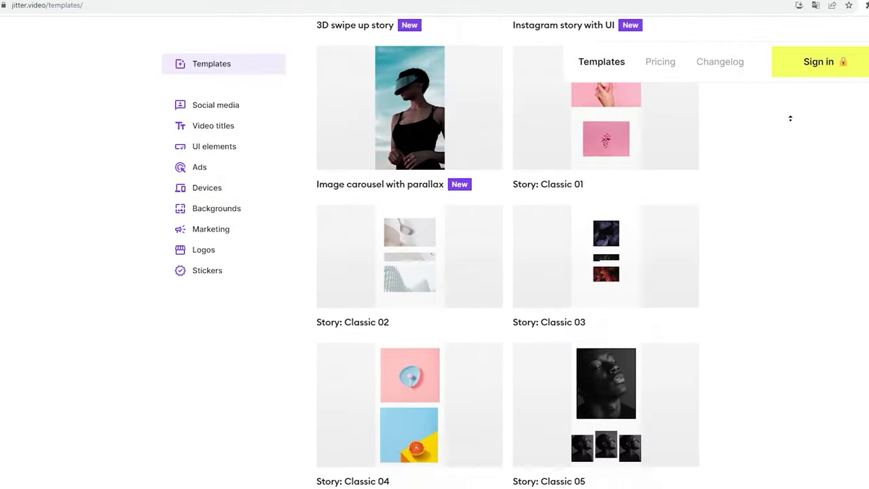
{"action": "scroll", "coordinate": [791, 111], "scroll_direction": "up", "scroll_amount": 2}
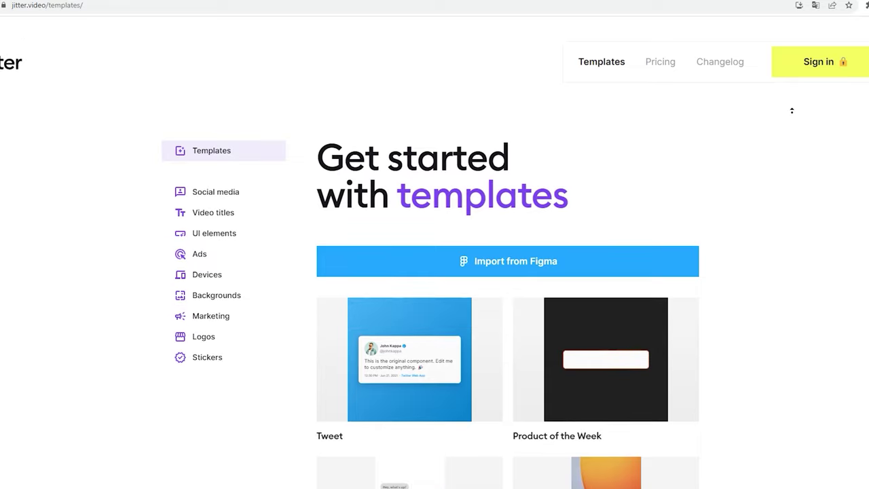
- Sign in to Jitter with Google and create a new file with an empty 640×360, 4-second white scene
{"action": "left_click", "coordinate": [809, 68]}
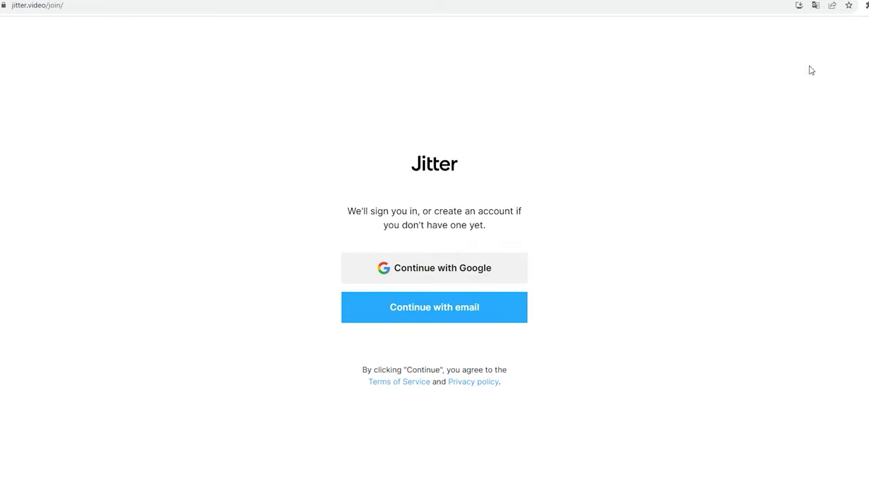
{"action": "left_click", "coordinate": [396, 269]}
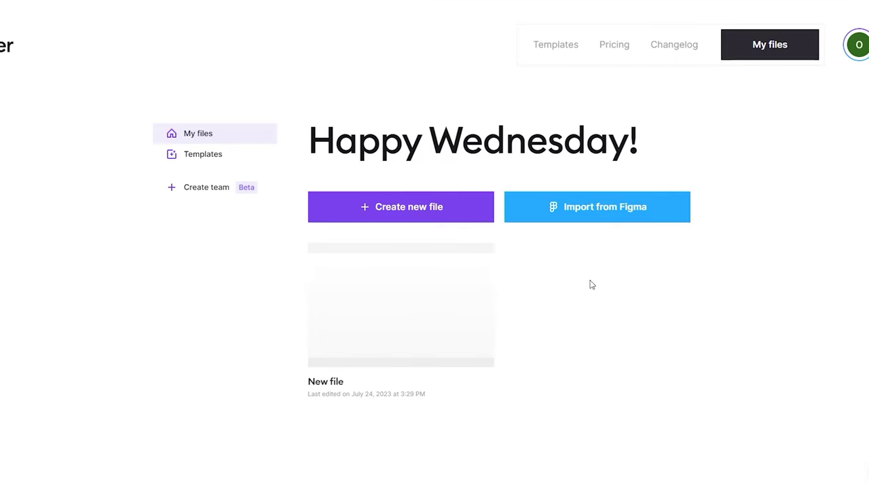
{"action": "left_click", "coordinate": [379, 209]}
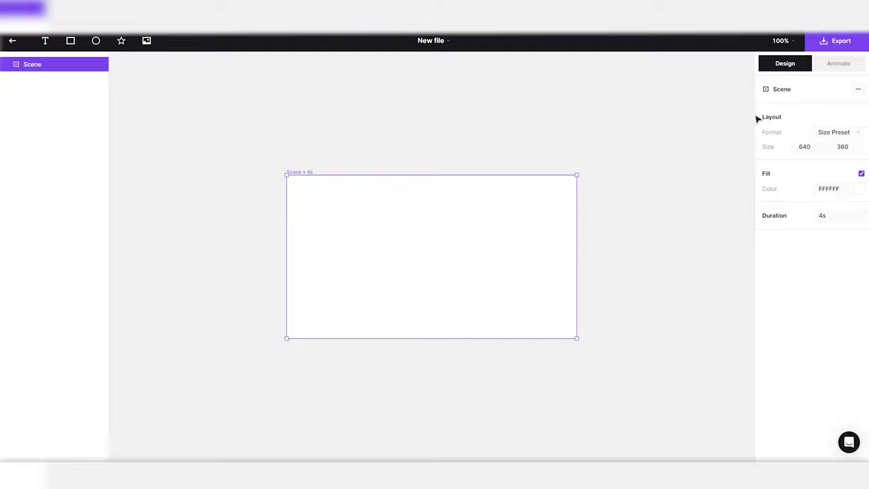